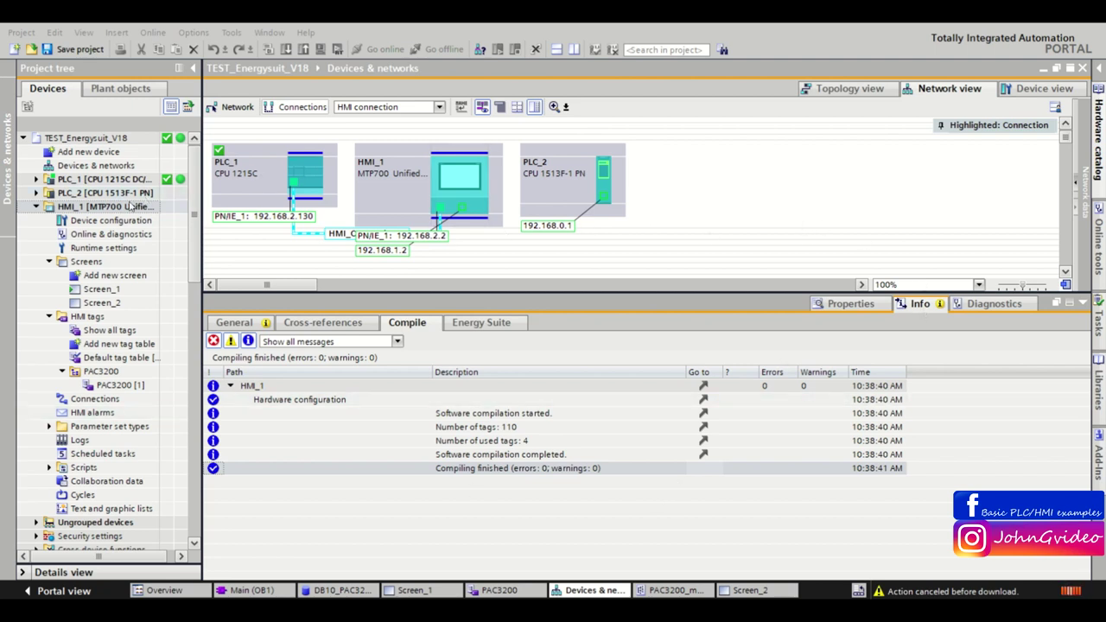
# Step: Save the TEST_Energysuit_V18 project and start a download to the HMI_1 panel
pyautogui.click(78, 91)
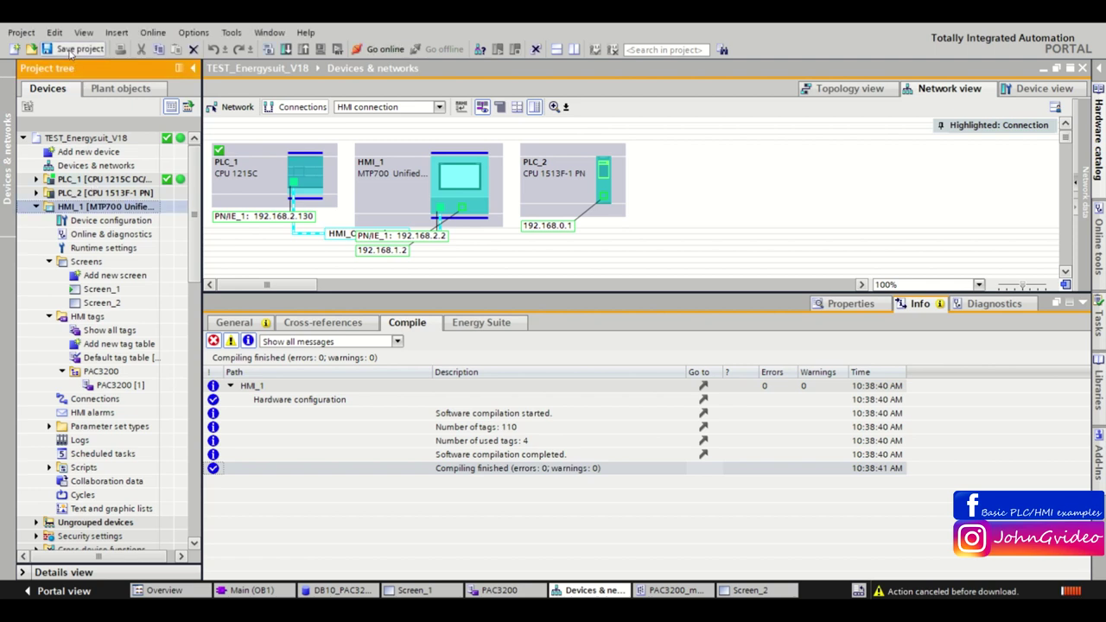
pyautogui.click(78, 50)
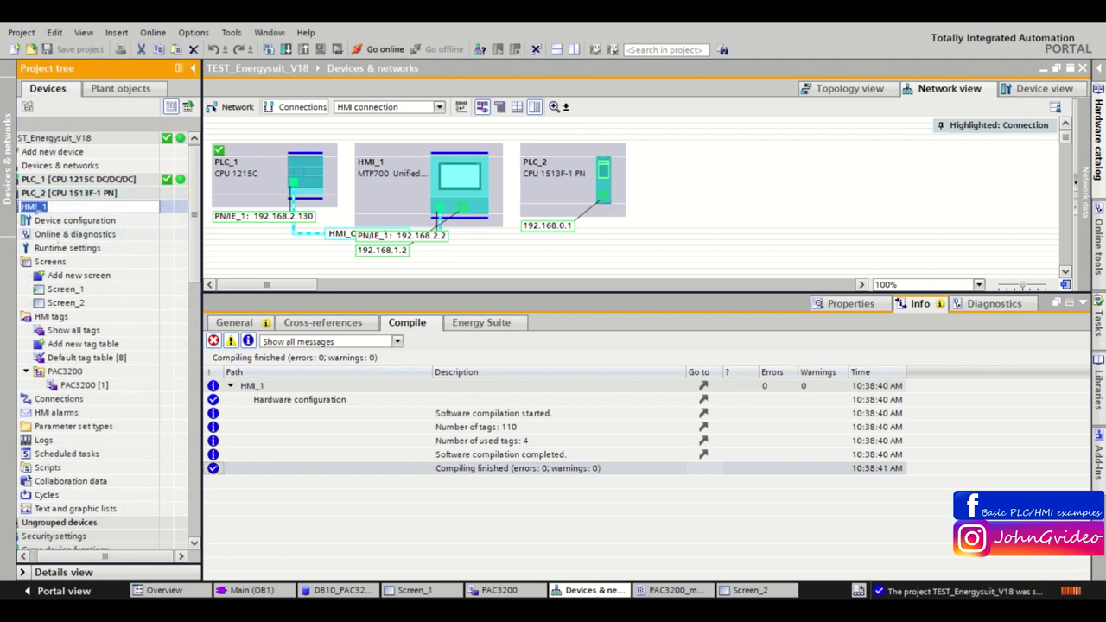
pyautogui.click(22, 555)
pyautogui.click(23, 555)
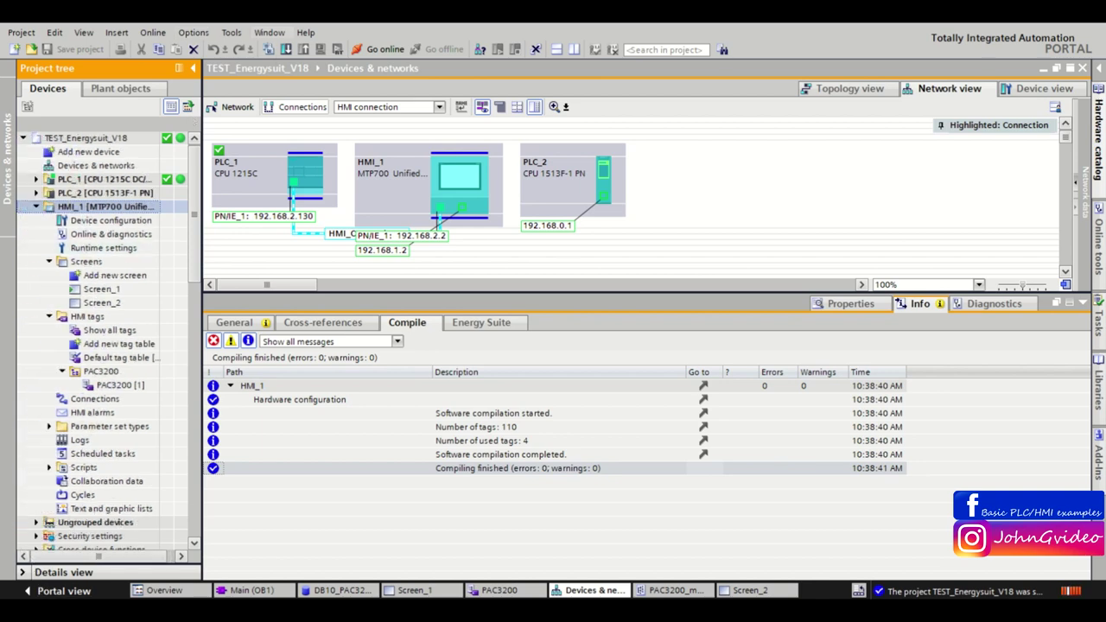
pyautogui.click(286, 49)
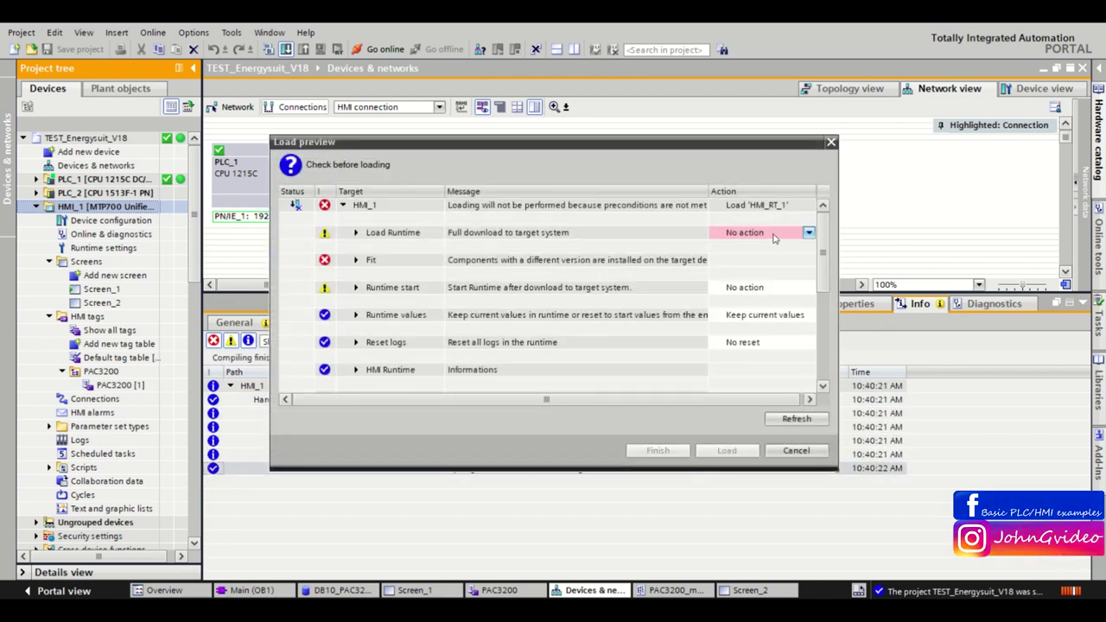
pyautogui.click(808, 233)
pyautogui.click(772, 256)
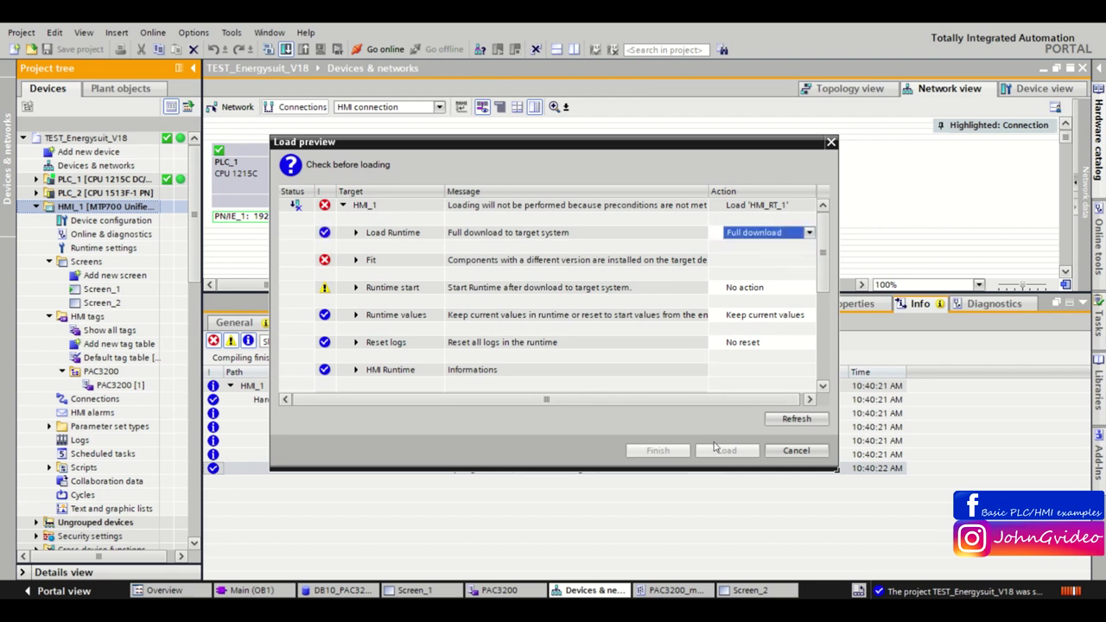
pyautogui.click(752, 289)
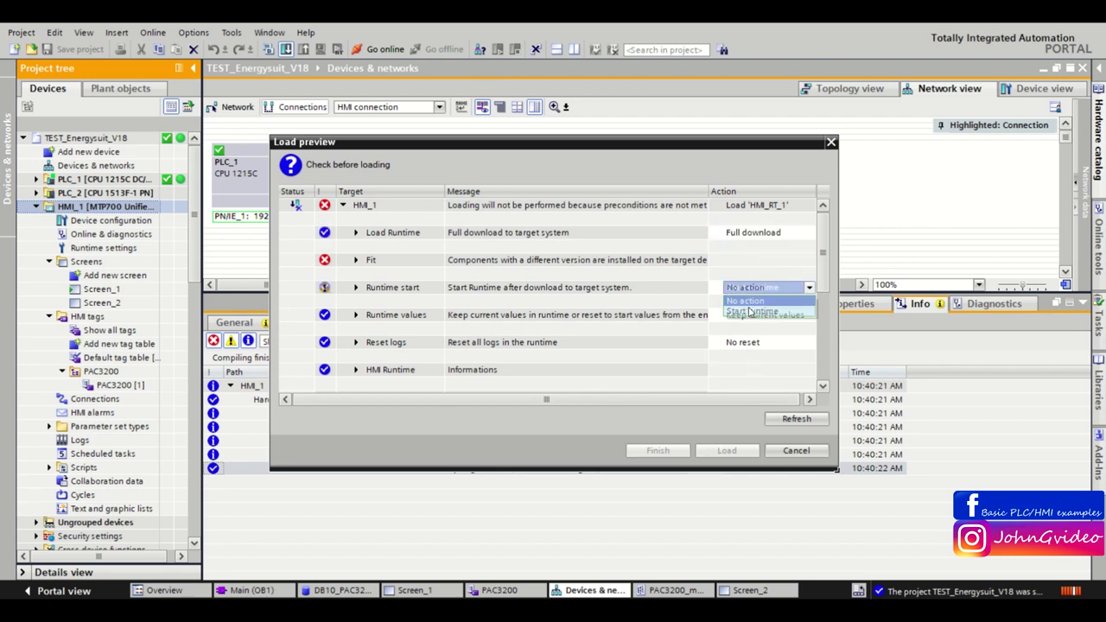
pyautogui.click(750, 311)
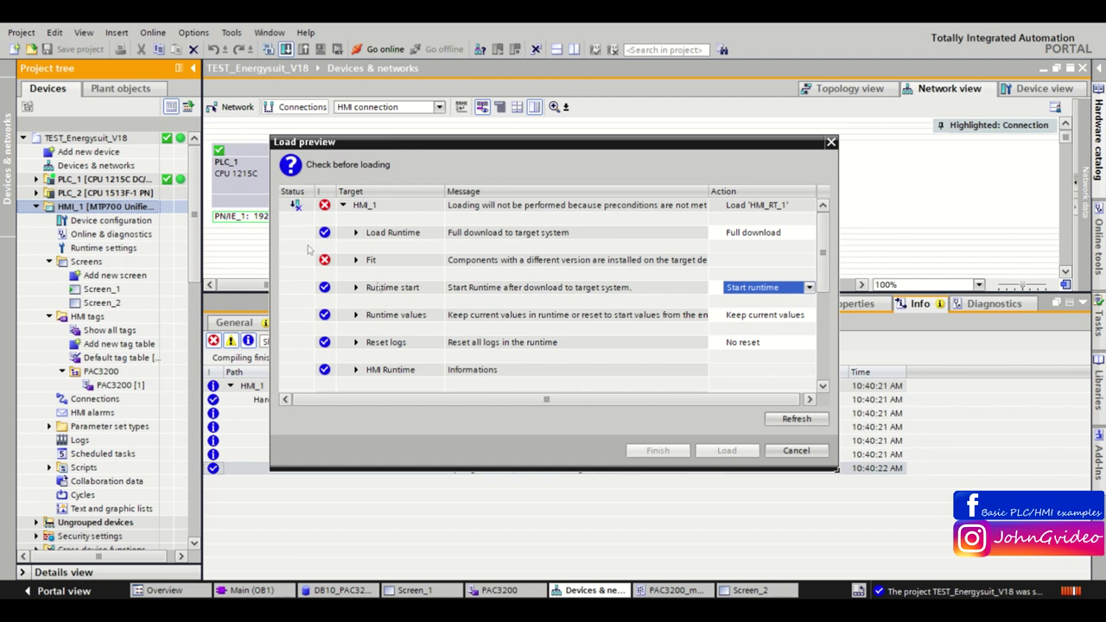
pyautogui.click(355, 260)
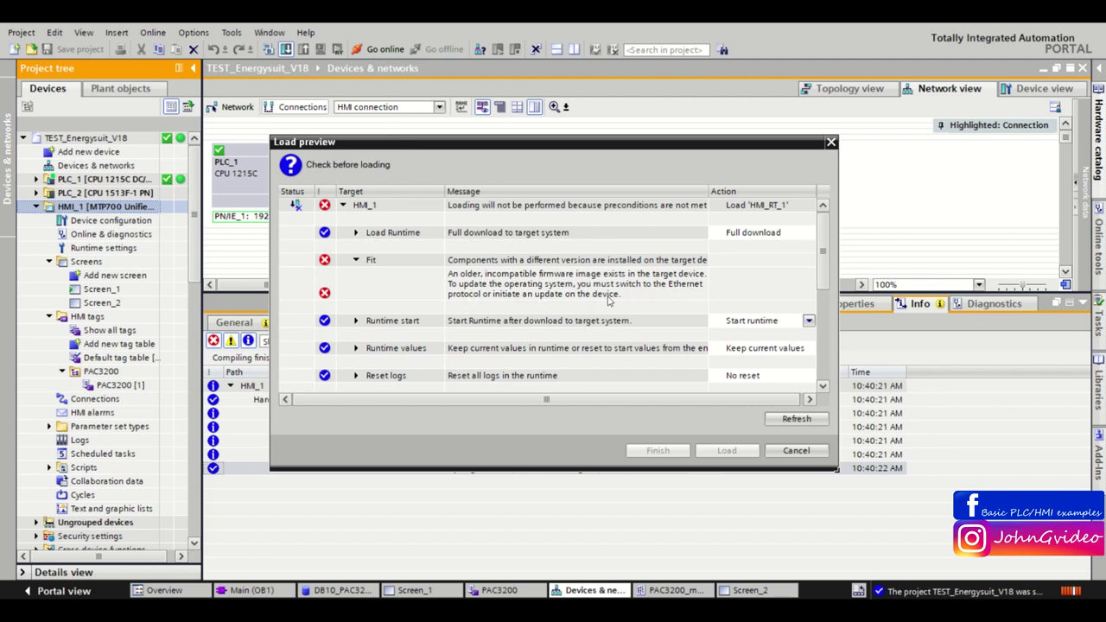
pyautogui.click(795, 450)
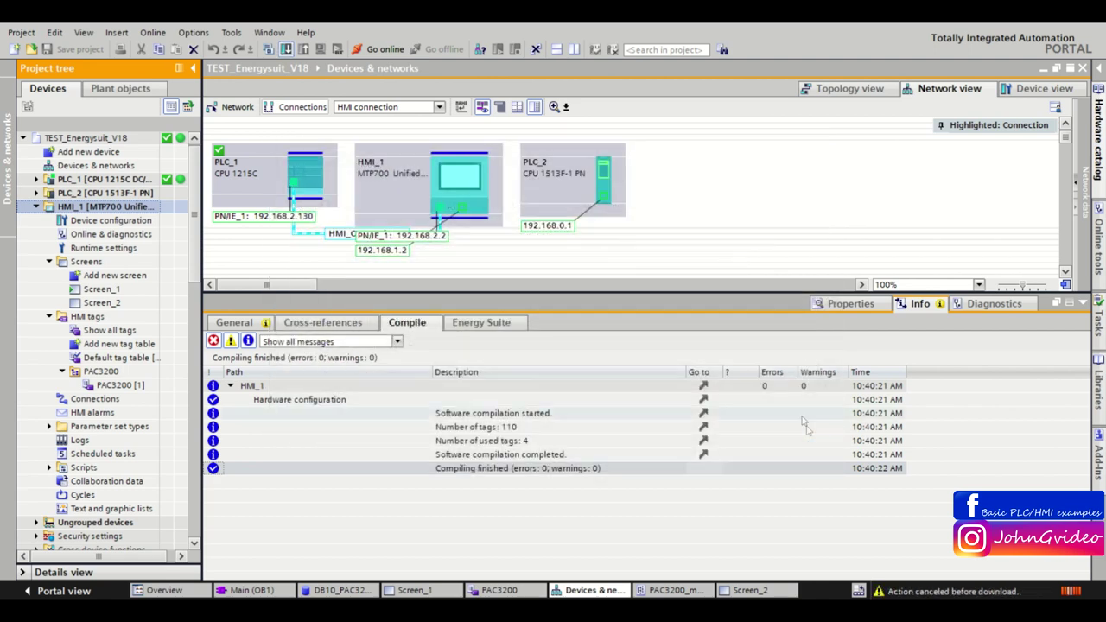
# Step: Start an extended download to HMI_1 using the Ethernet interface type
pyautogui.click(152, 33)
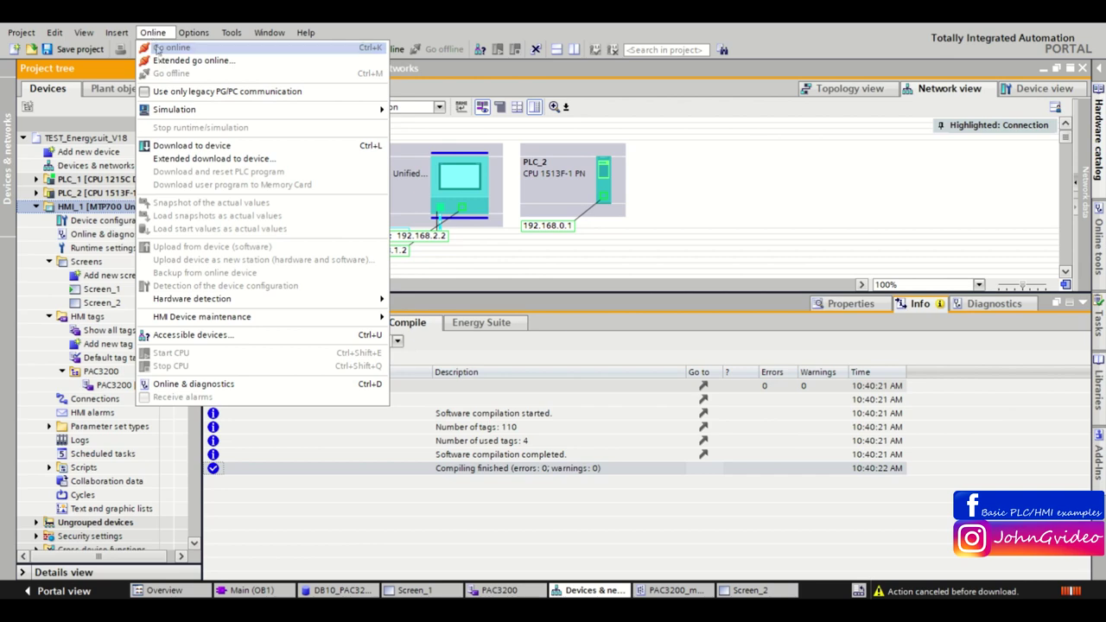
pyautogui.click(191, 159)
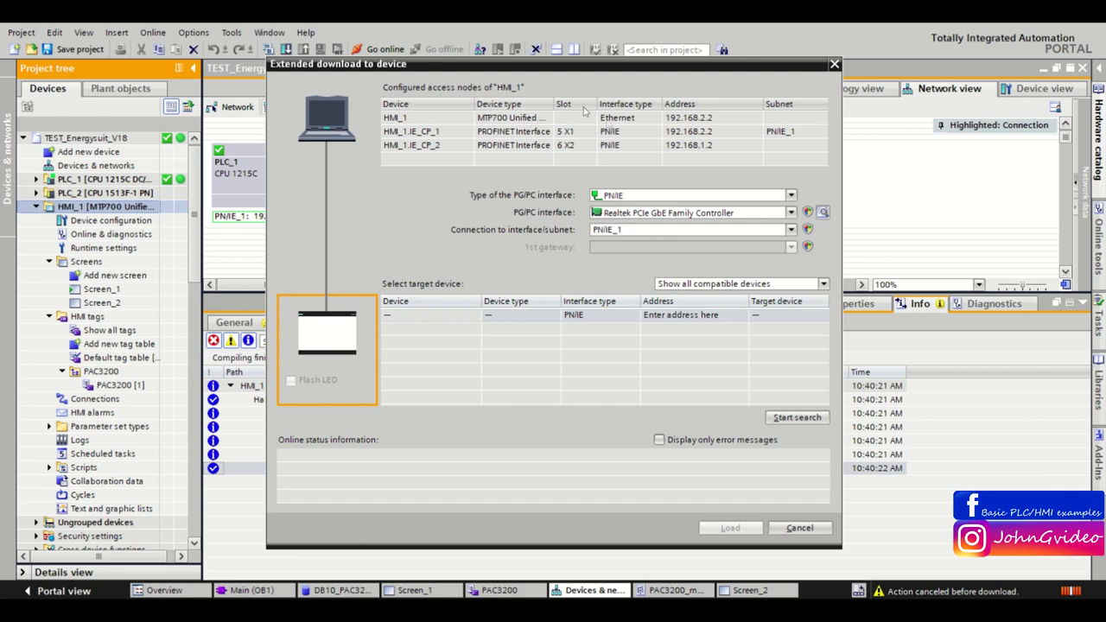
pyautogui.click(688, 196)
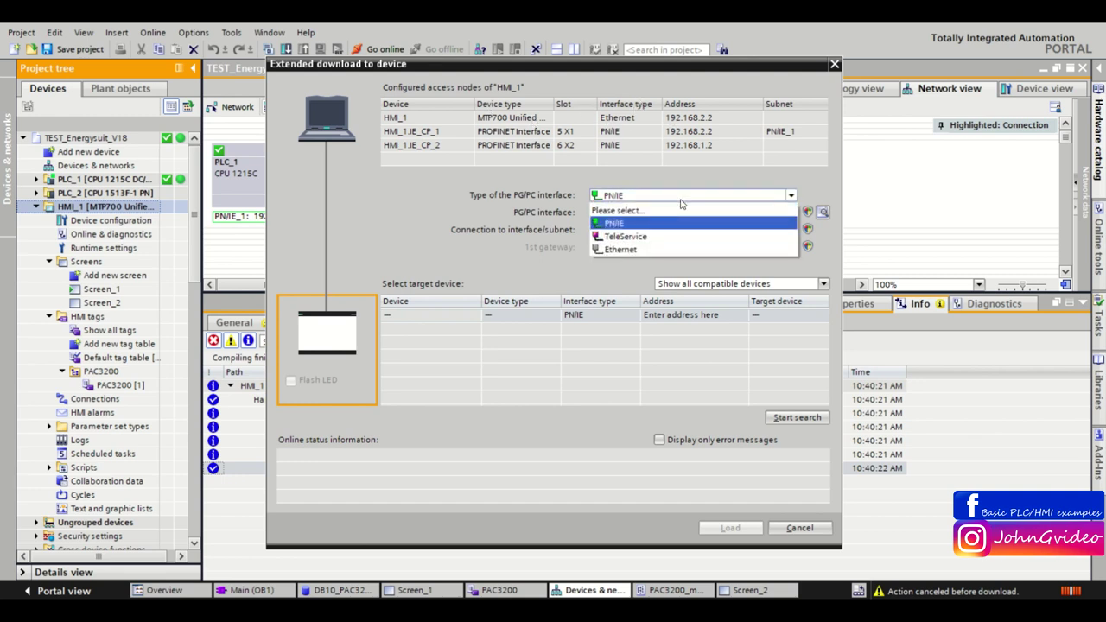
pyautogui.click(621, 249)
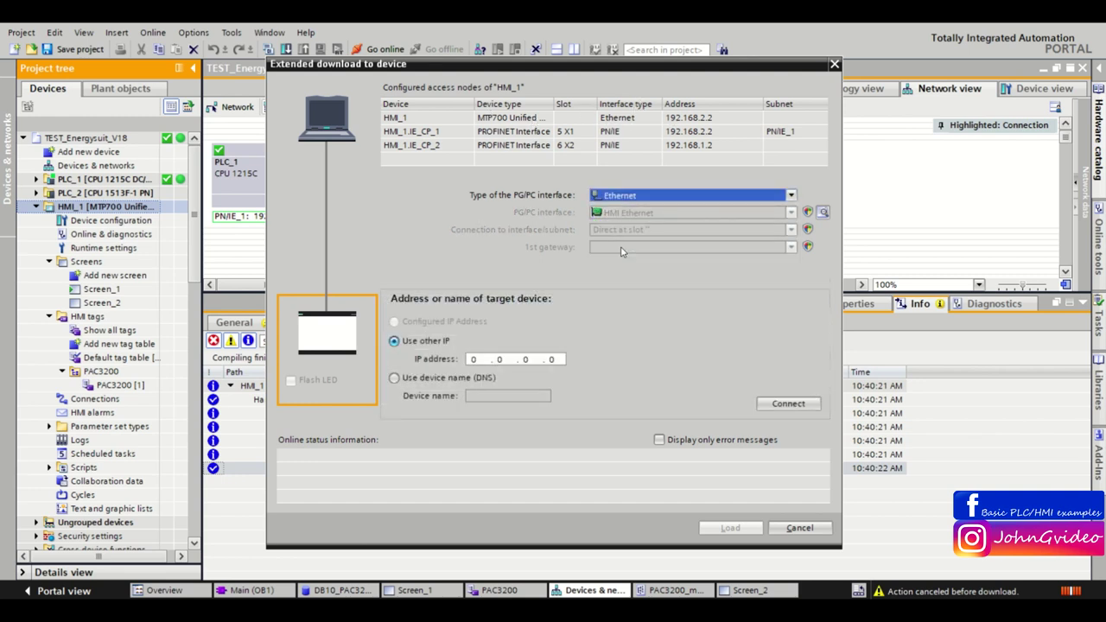
# Step: Connect to the panel at IP 192.168.2.2 and load the project onto it
pyautogui.click(473, 360)
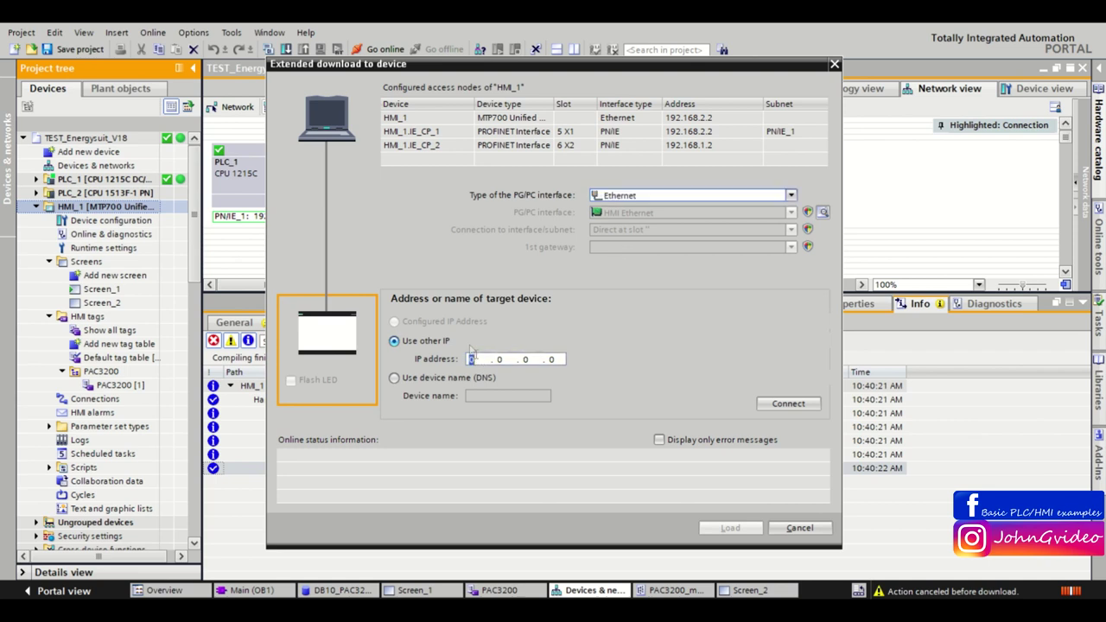
pyautogui.write('192 . 168 . ')
pyautogui.write('2 . ')
pyautogui.write('2')
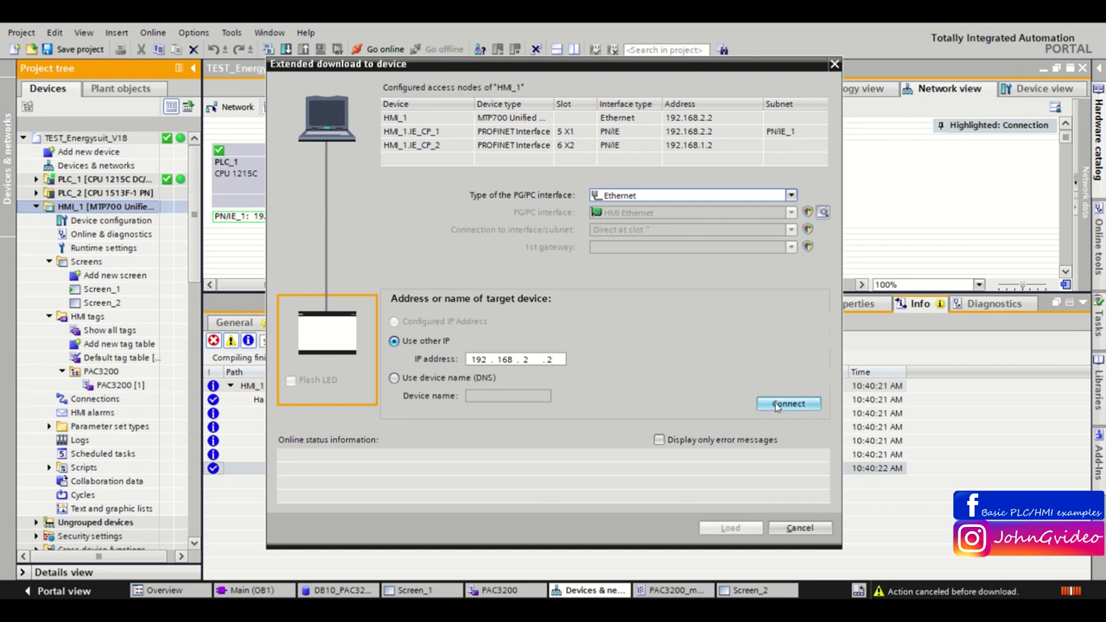
pyautogui.click(776, 405)
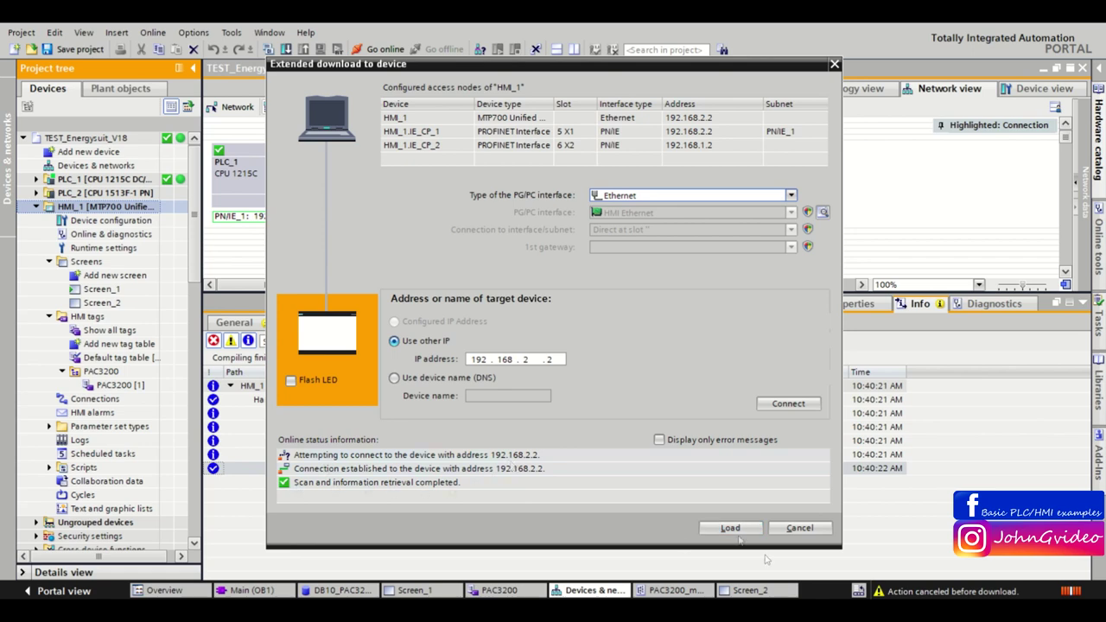
pyautogui.click(722, 528)
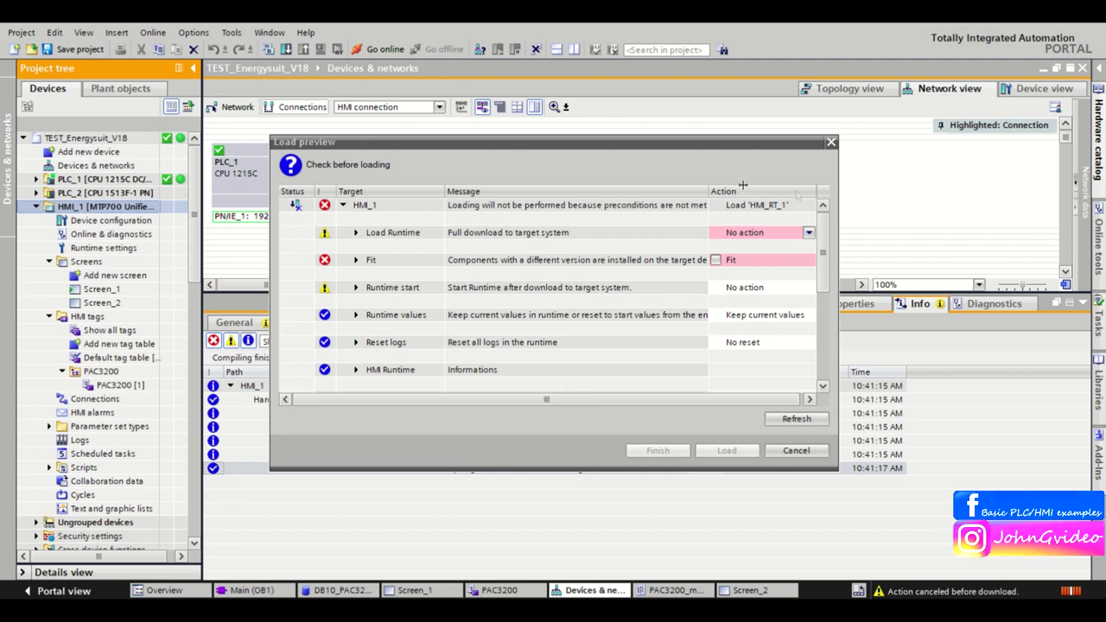
# Step: Set Load Runtime to Full download and approve the firmware upgrade with Fit
pyautogui.click(772, 232)
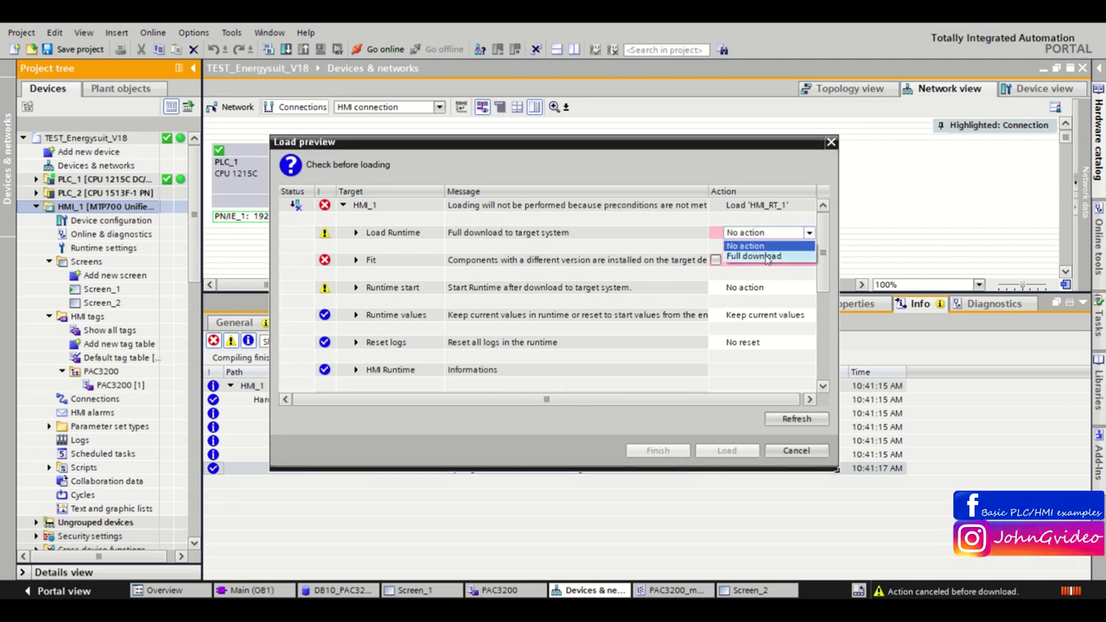
pyautogui.click(766, 258)
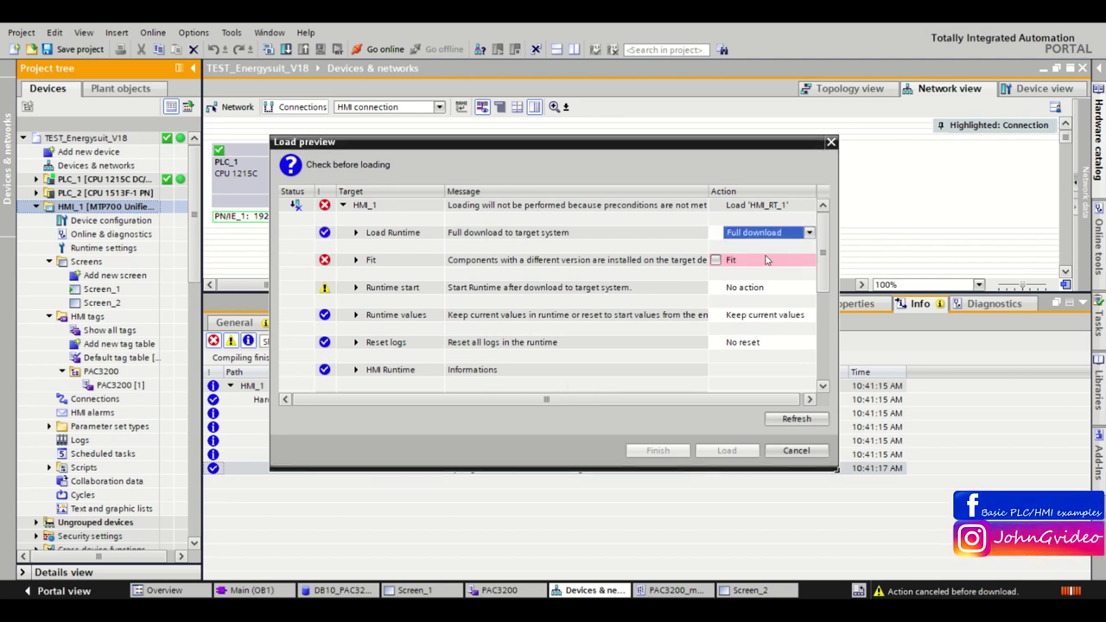
pyautogui.click(715, 260)
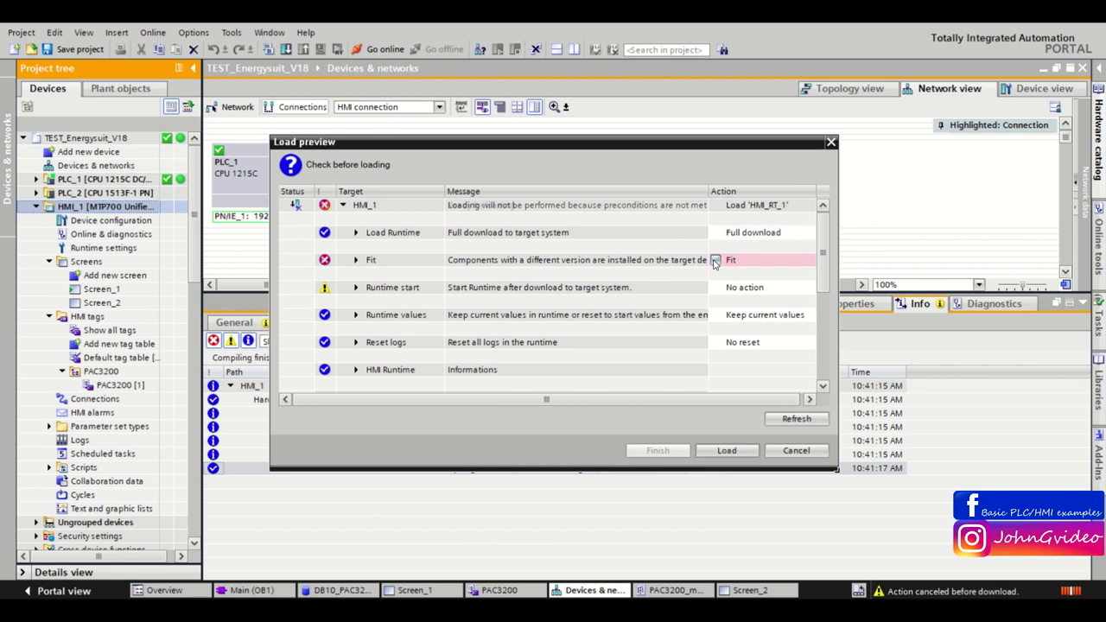
pyautogui.click(355, 260)
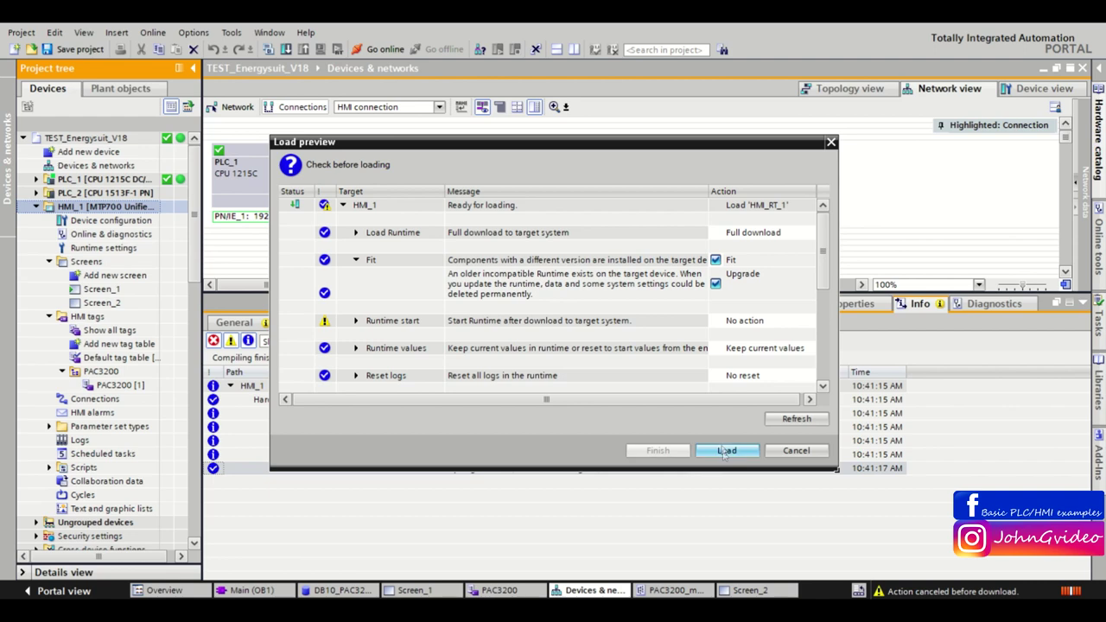
# Step: Set Runtime start to Start runtime and begin loading HMI_1
pyautogui.click(745, 323)
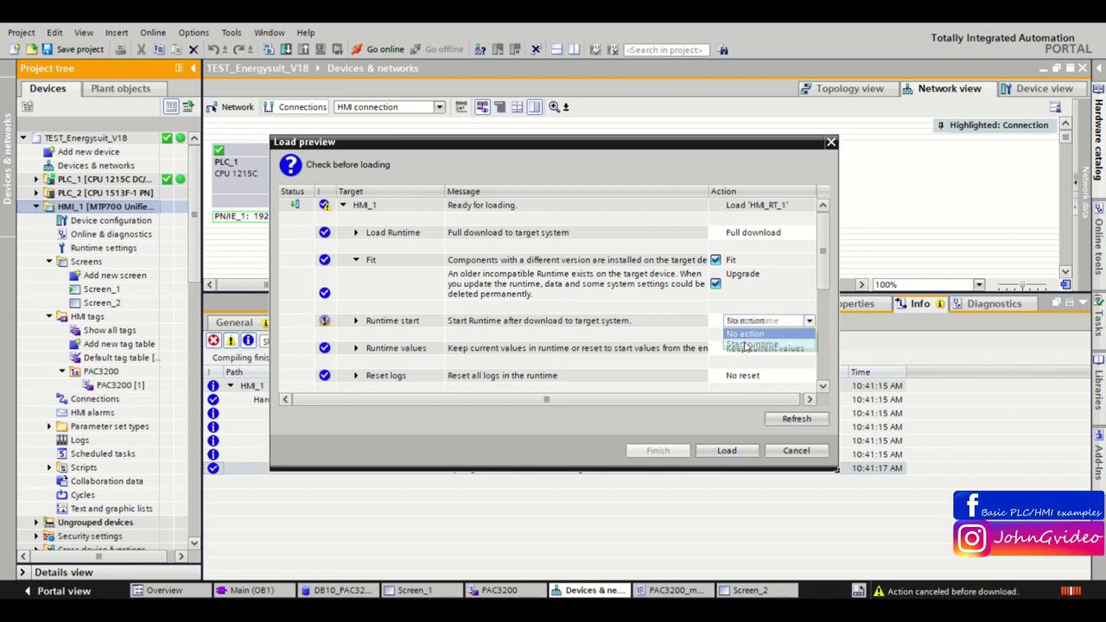
pyautogui.click(744, 345)
pyautogui.moveTo(822, 269)
pyautogui.mouseDown()
pyautogui.moveTo(826, 301)
pyautogui.moveTo(824, 251)
pyautogui.mouseUp()
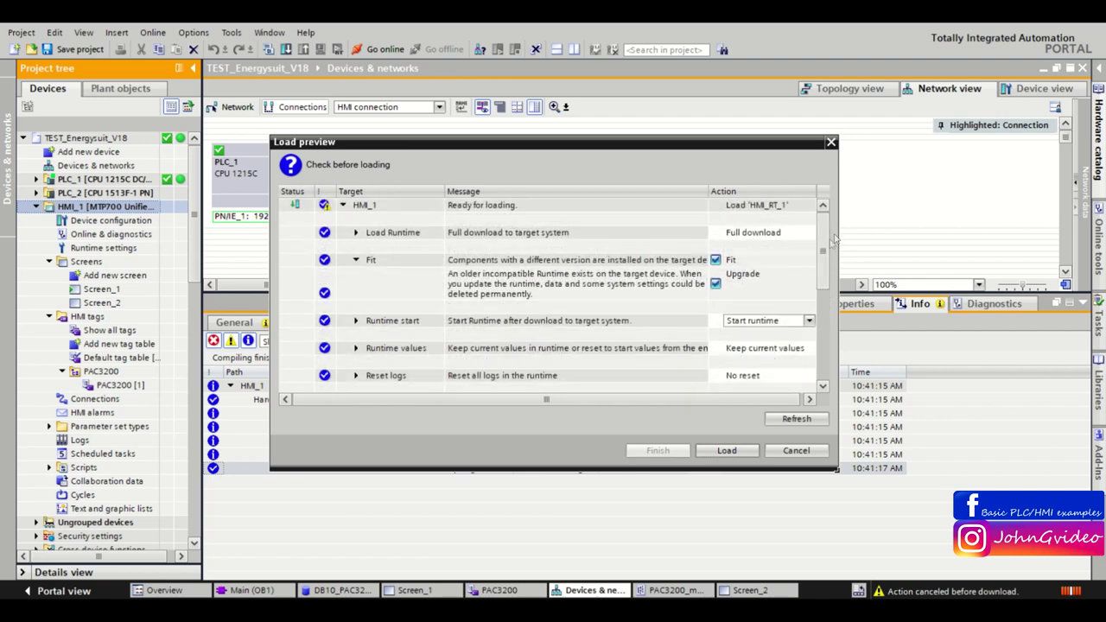
pyautogui.click(727, 451)
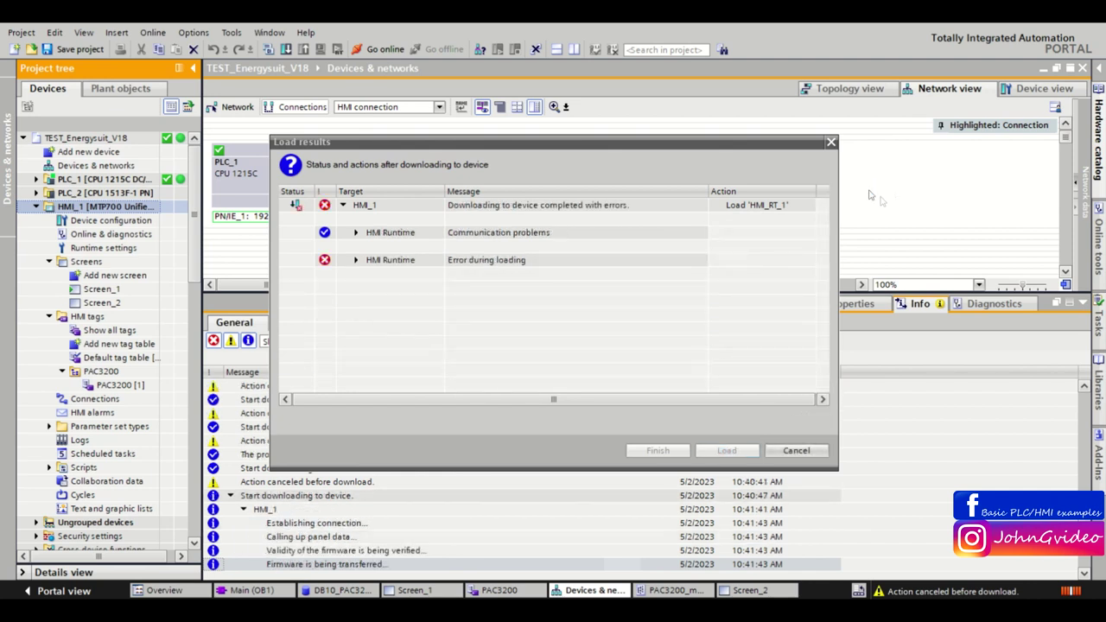
# Step: Check the interrupted-connection error, close the results, save, and retry the HMI_1 download
pyautogui.click(356, 260)
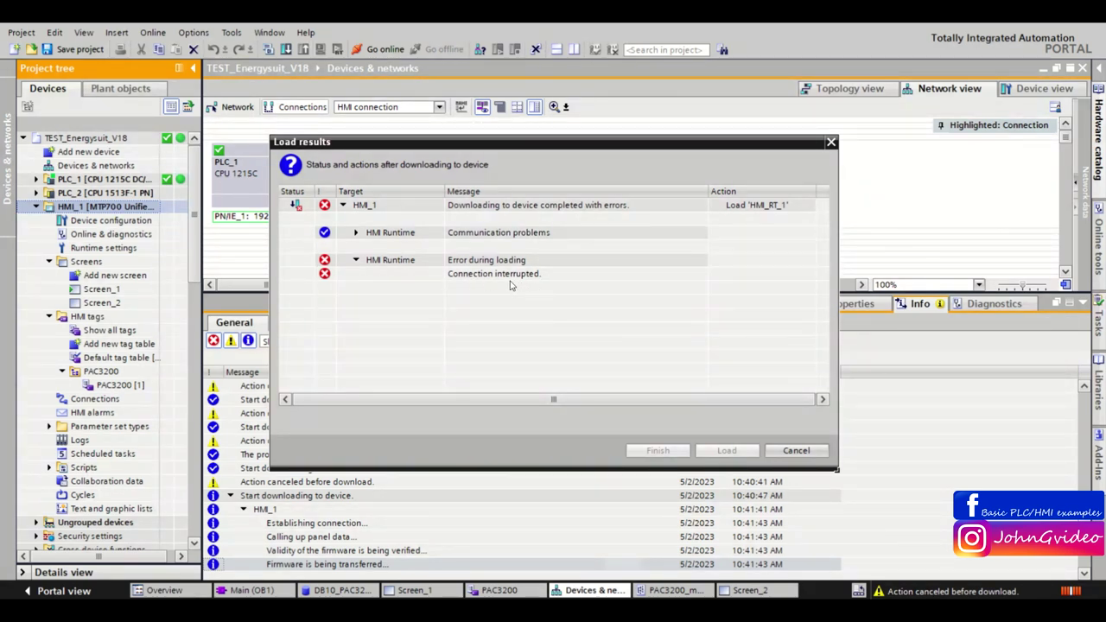
pyautogui.click(796, 450)
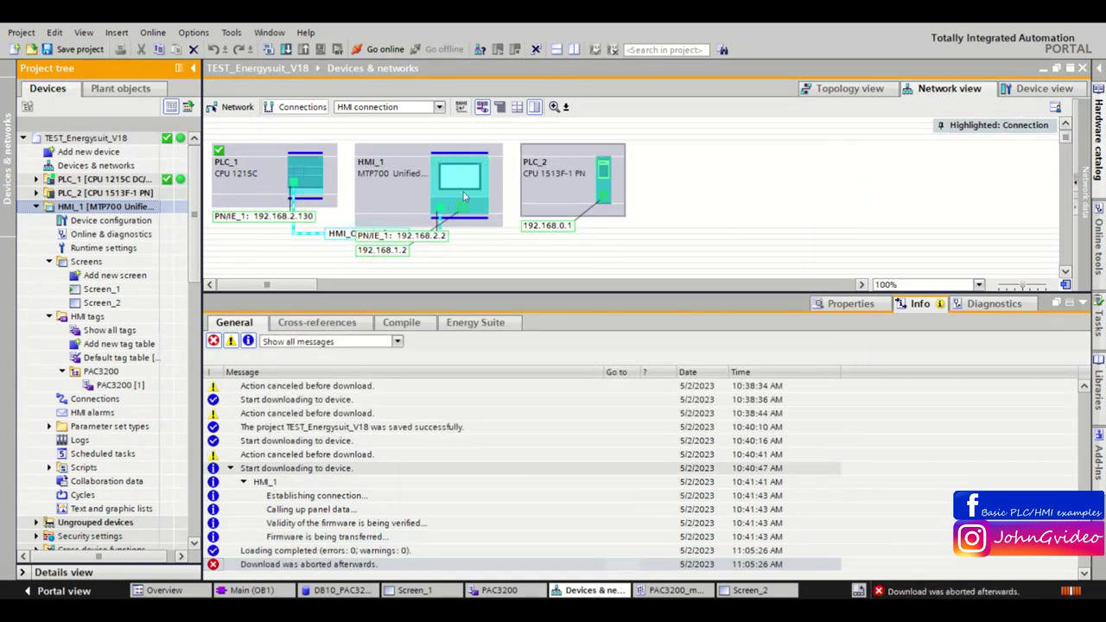
pyautogui.click(79, 49)
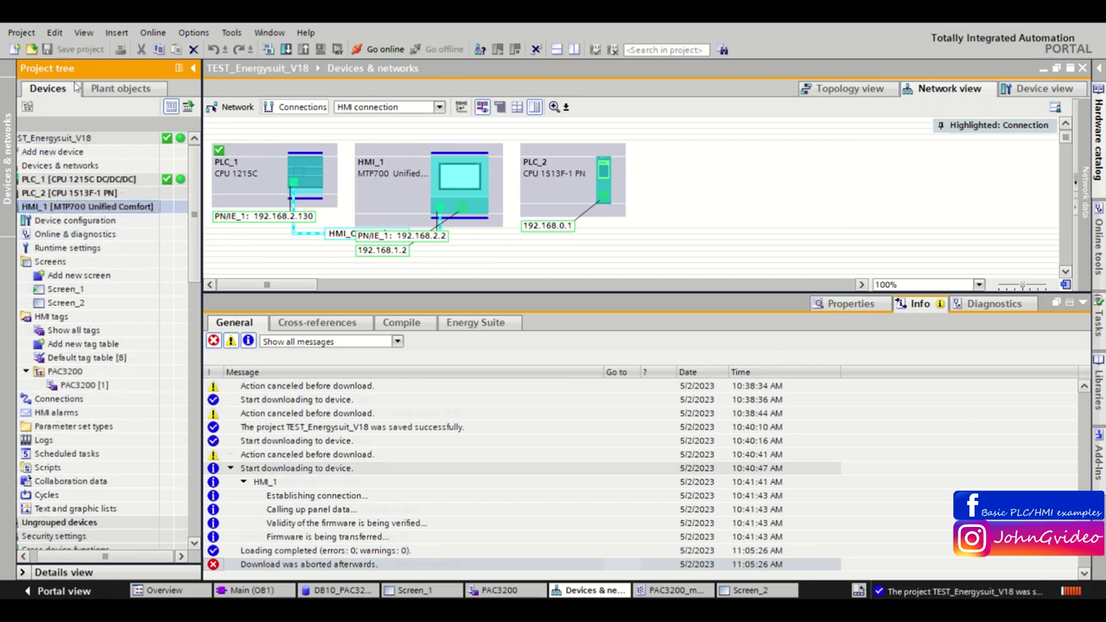
pyautogui.click(34, 558)
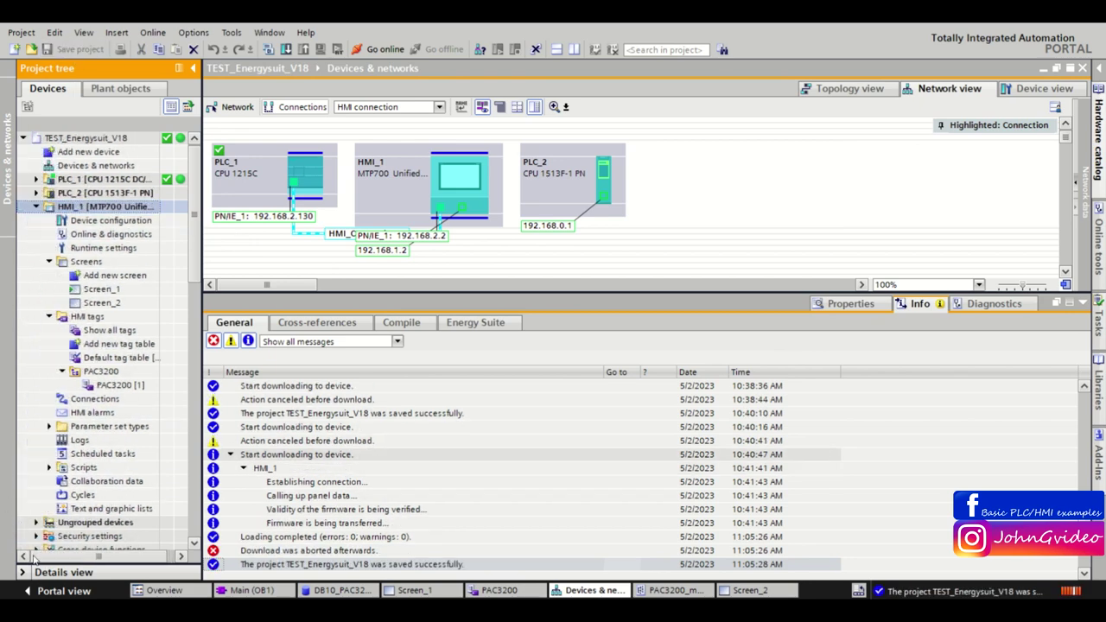
pyautogui.click(286, 50)
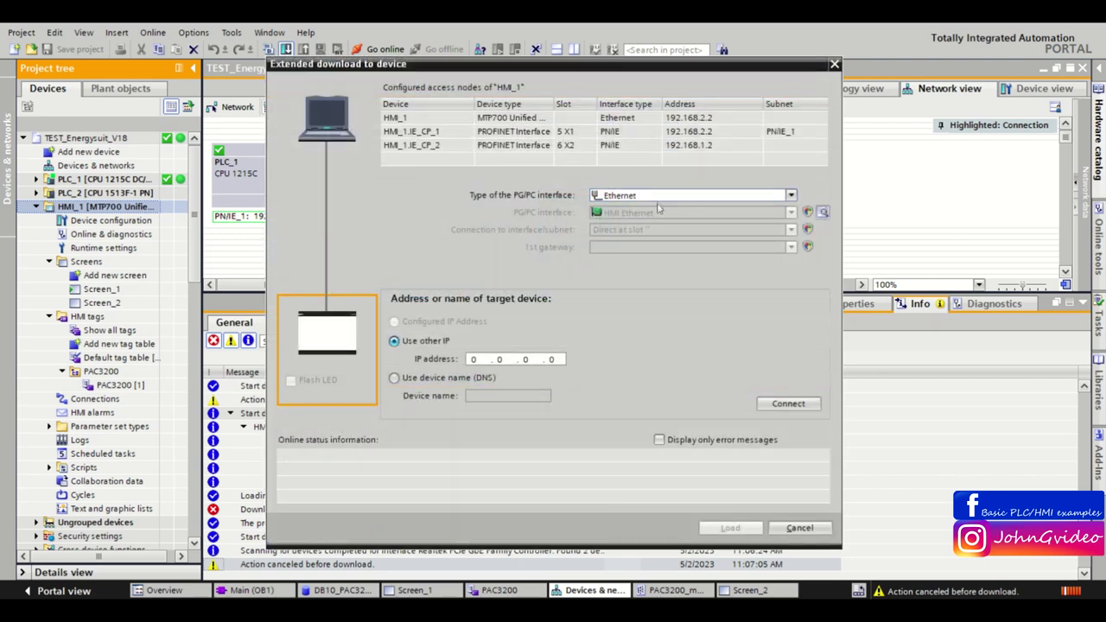
# Step: Search for HMI_1 over PN/IE with the Realtek adapter on subnet PN/IE_1
pyautogui.click(658, 197)
pyautogui.click(643, 222)
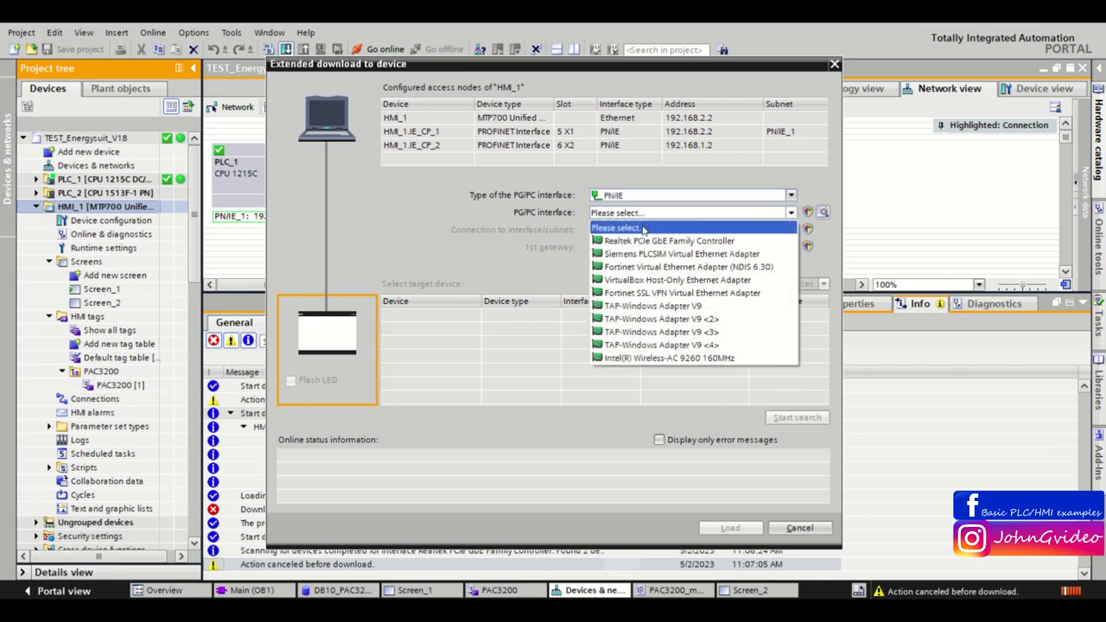
pyautogui.click(643, 241)
pyautogui.click(691, 229)
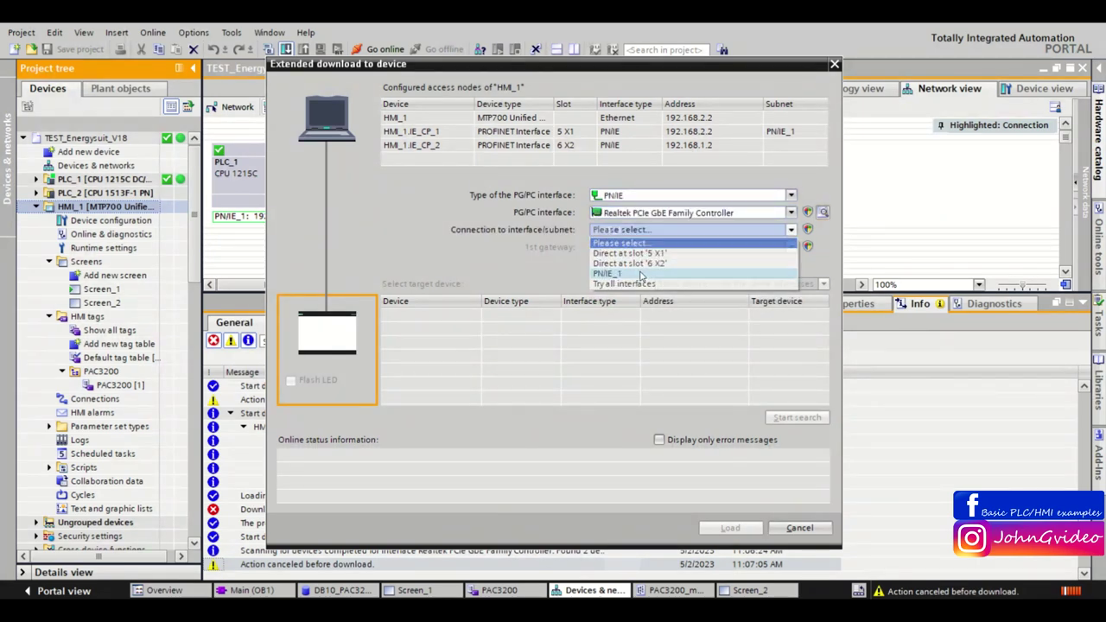
pyautogui.click(639, 274)
pyautogui.click(796, 417)
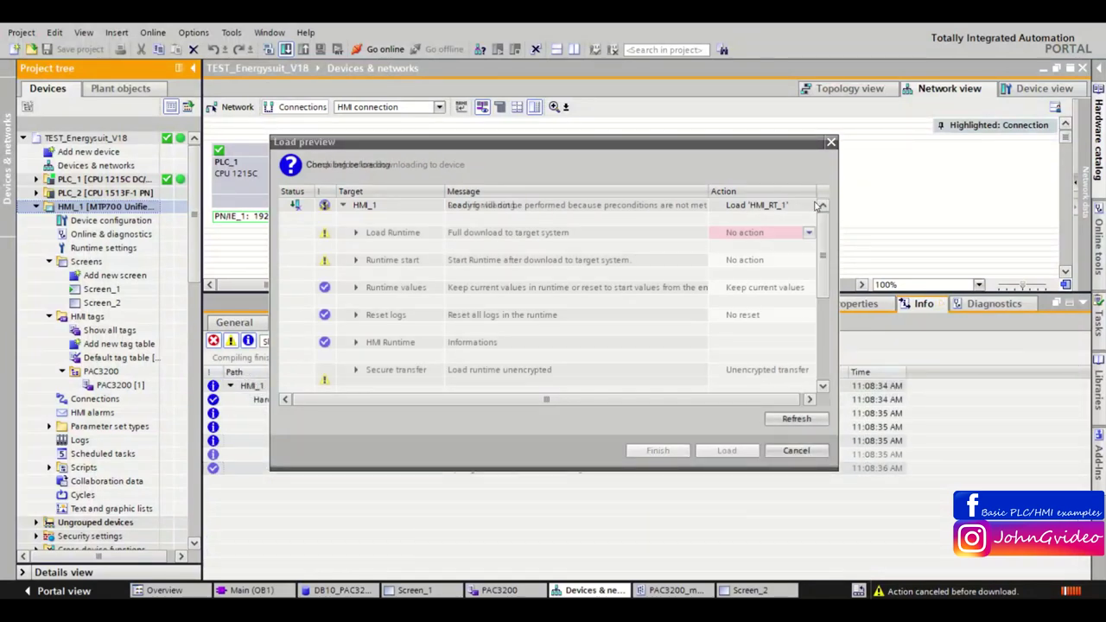
# Step: Load HMI_1 with Full download runtime and Start runtime after loading
pyautogui.click(747, 235)
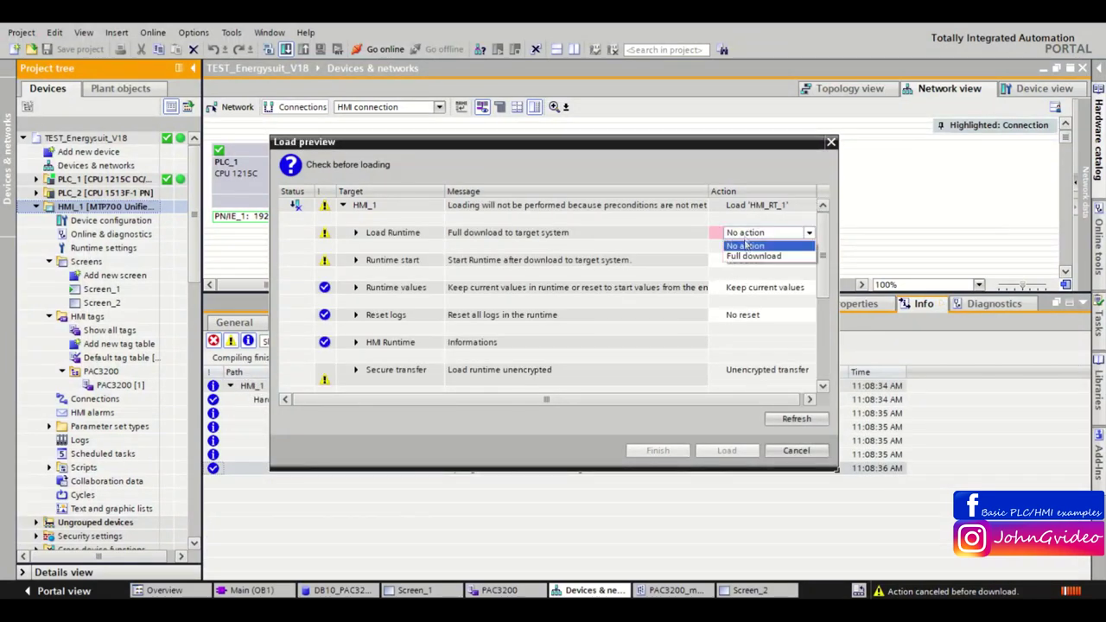
pyautogui.click(745, 256)
pyautogui.click(747, 260)
pyautogui.click(750, 284)
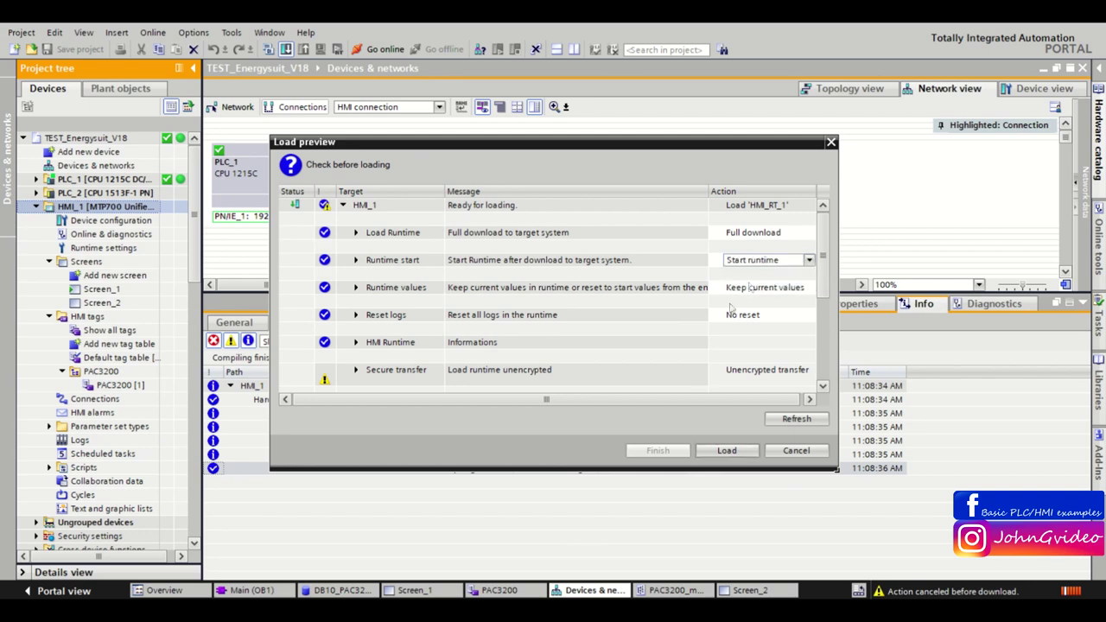
pyautogui.click(726, 450)
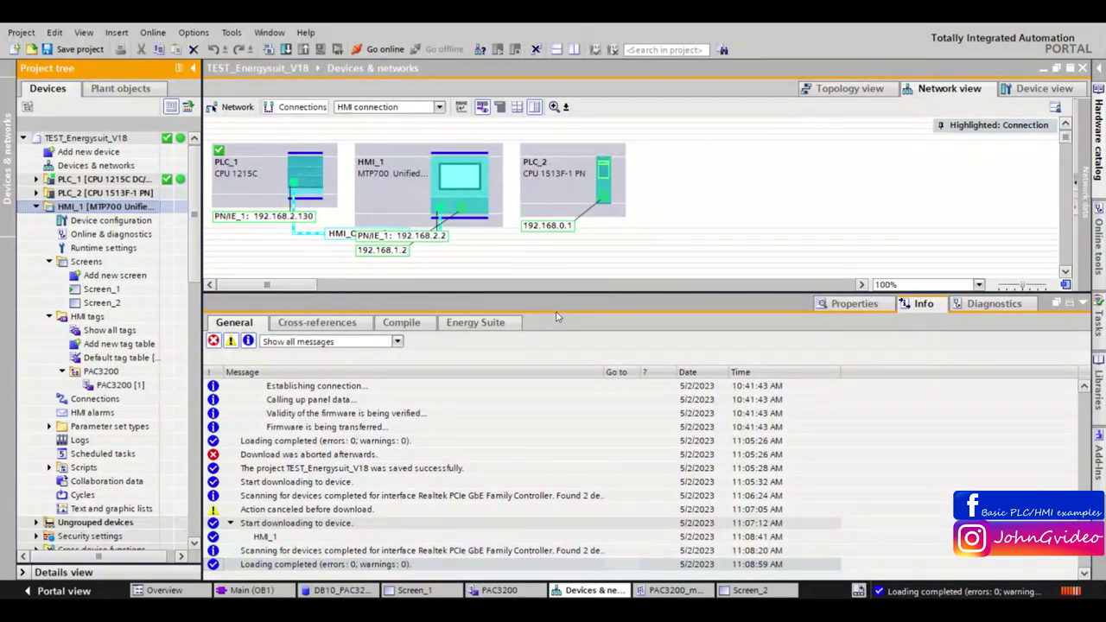
# Step: Collapse the Inspector Info panel and return focus to the network view
pyautogui.click(1083, 303)
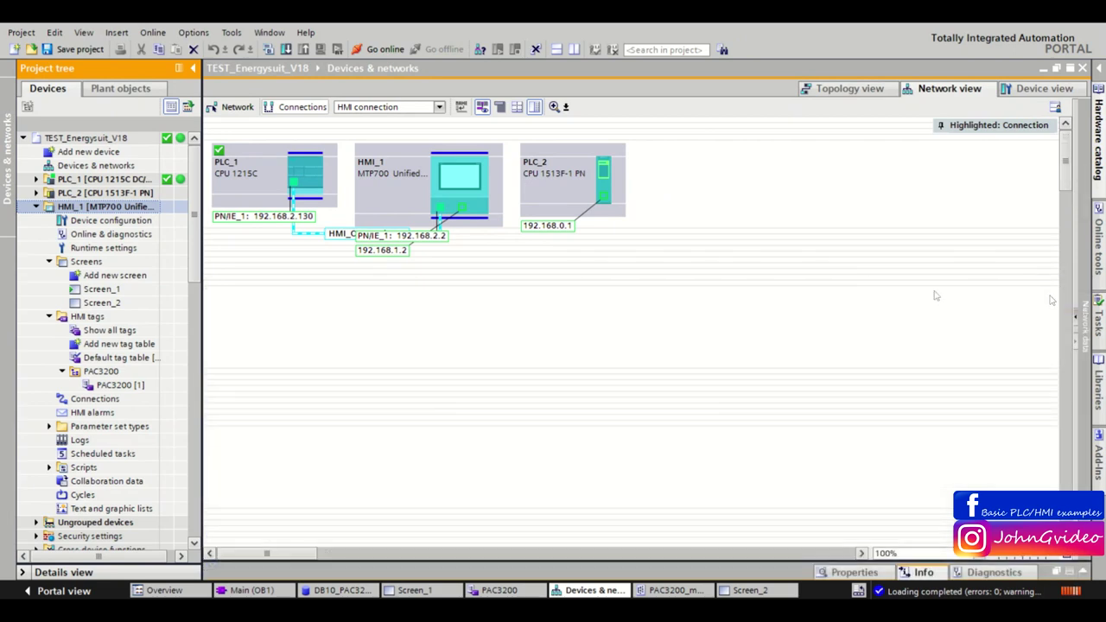
pyautogui.click(630, 328)
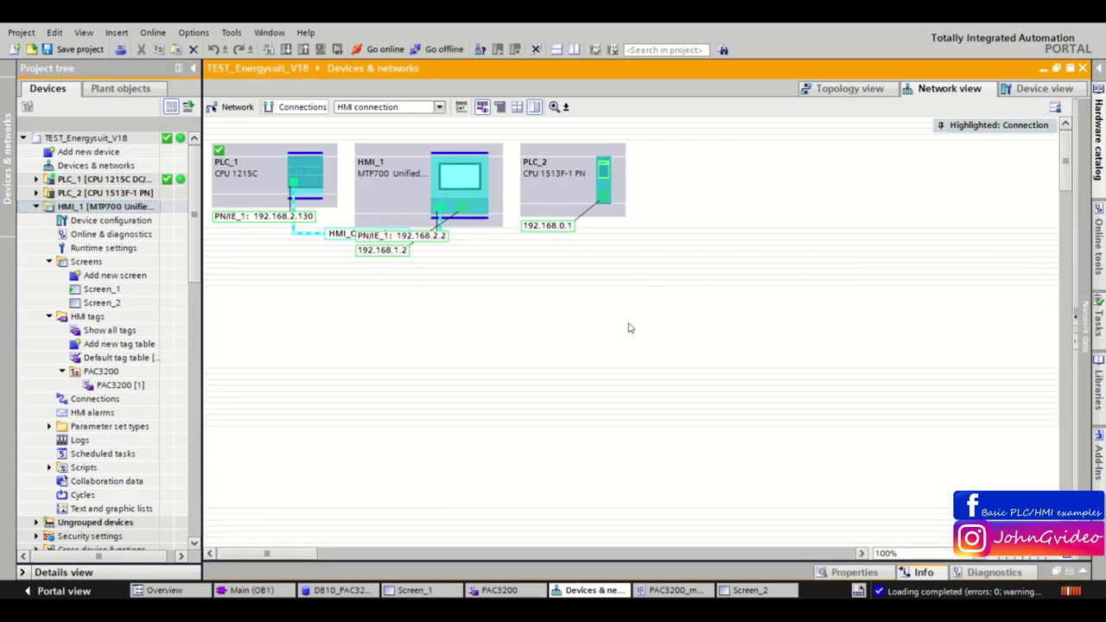